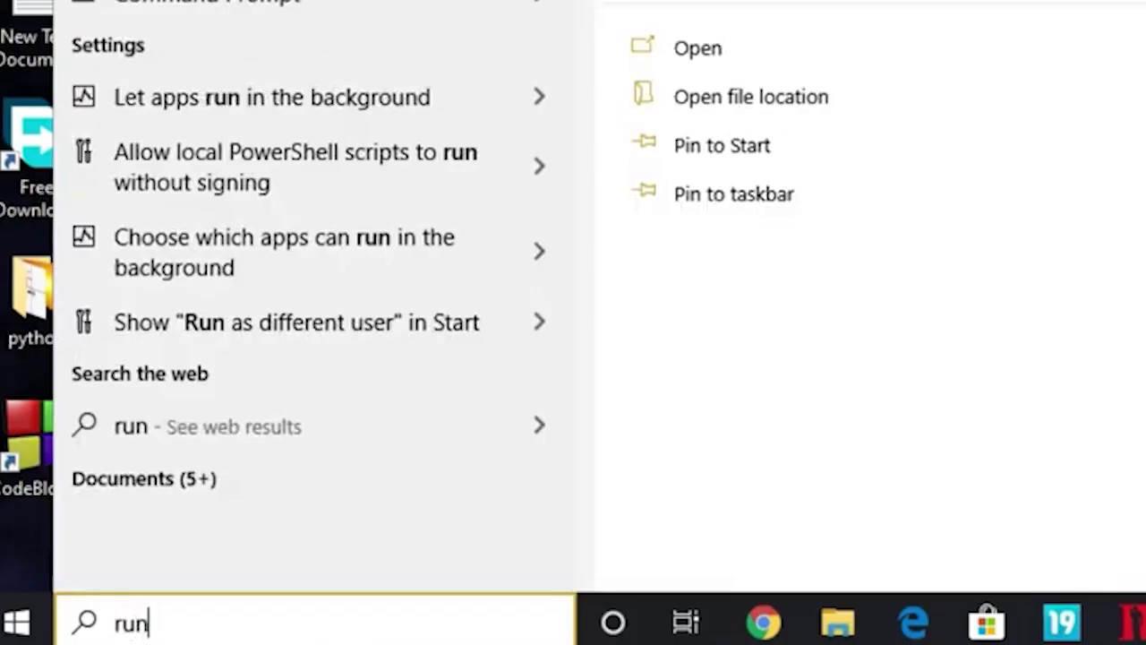
- Run msconfig and, with Microsoft services hidden, disable all remaining services for a clean boot
key(Return)
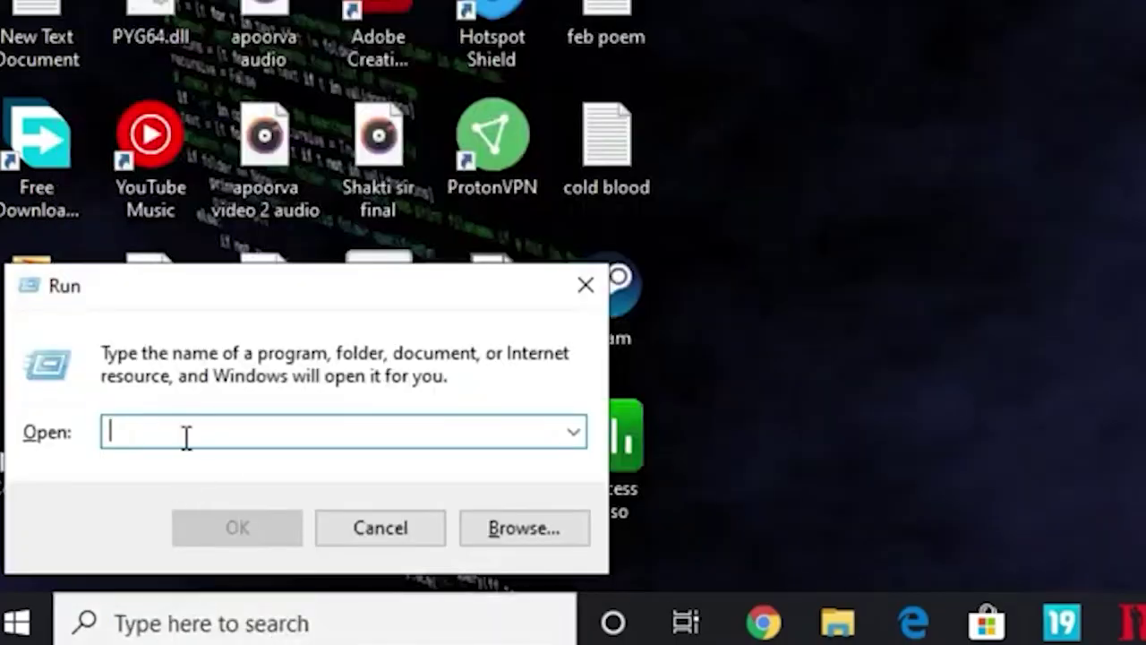
text(msconf)
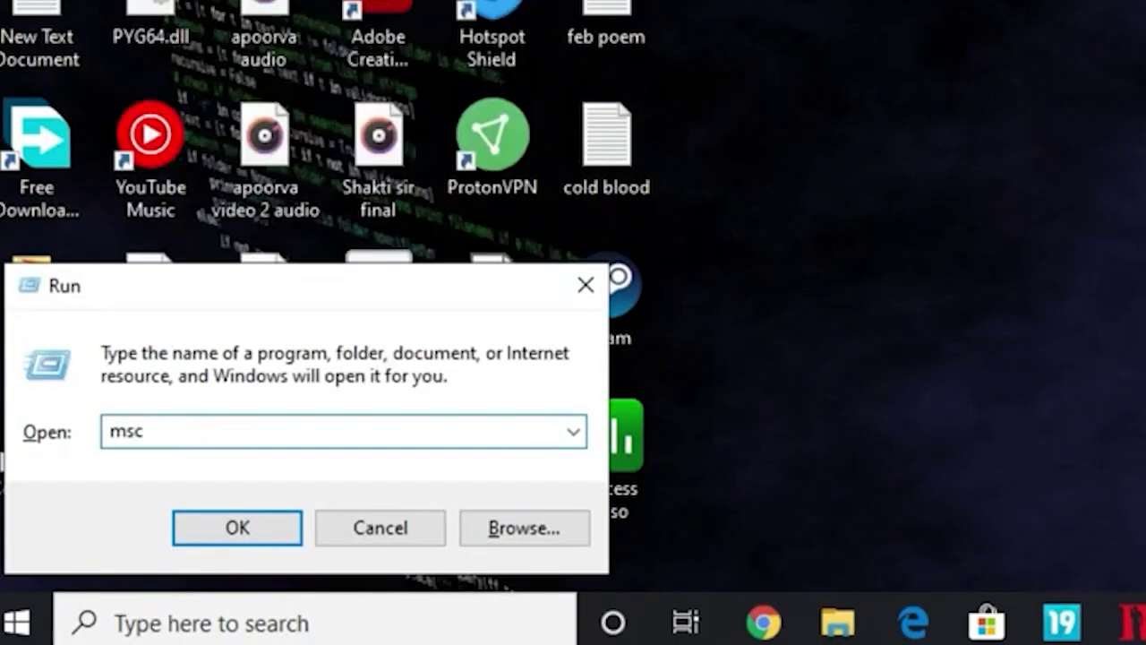
text(ig)
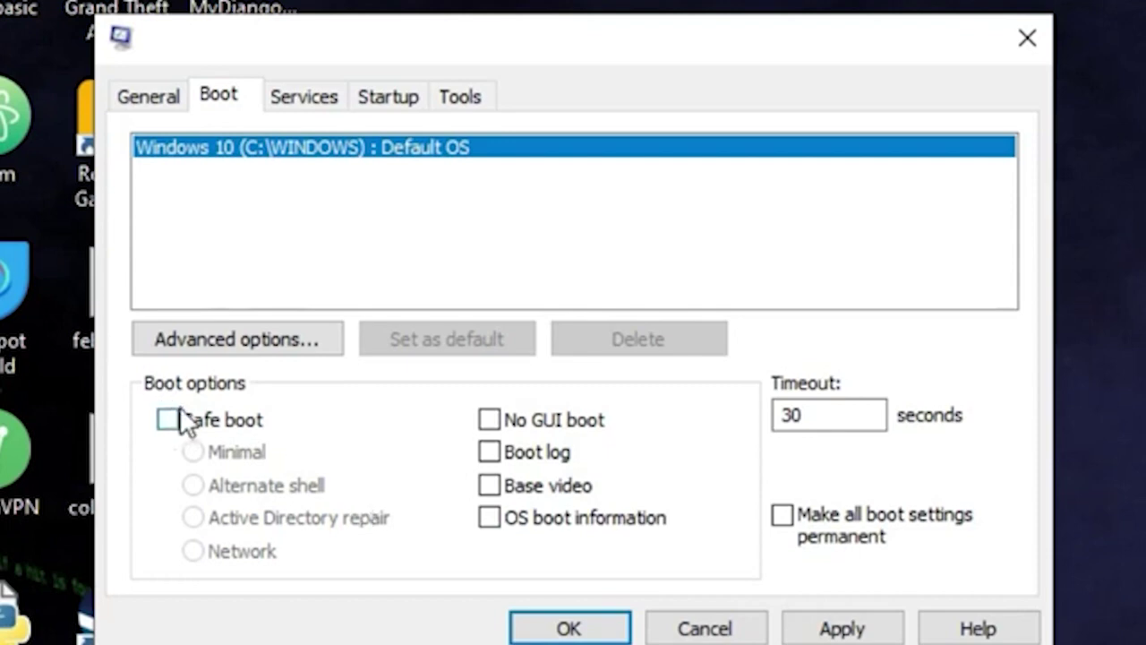
click(305, 99)
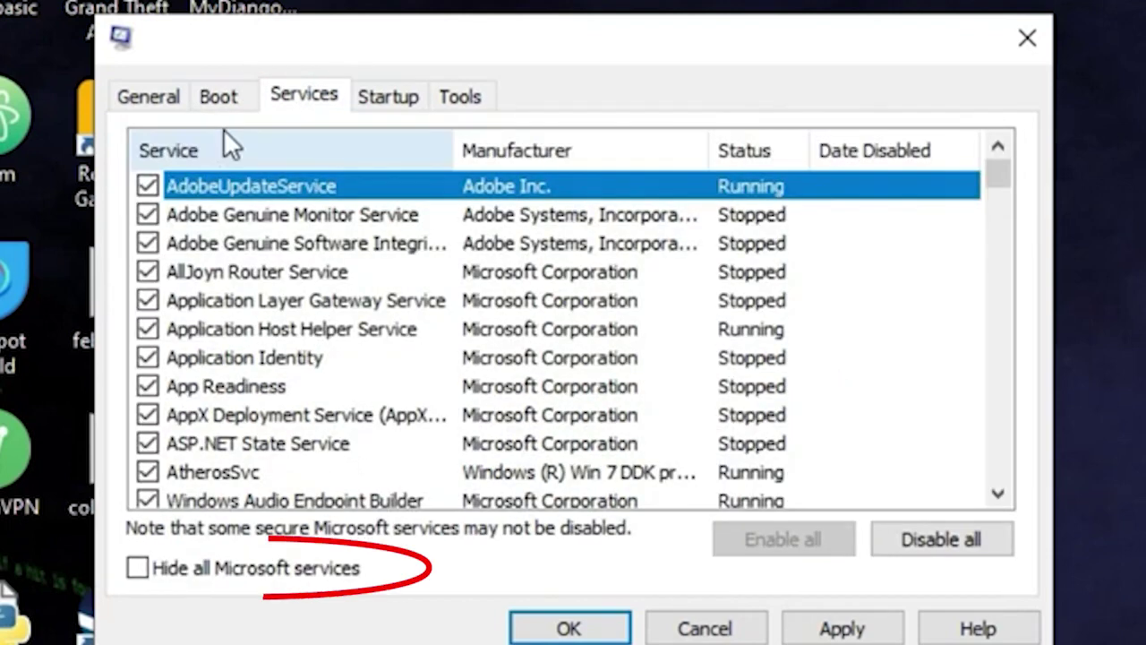
click(147, 572)
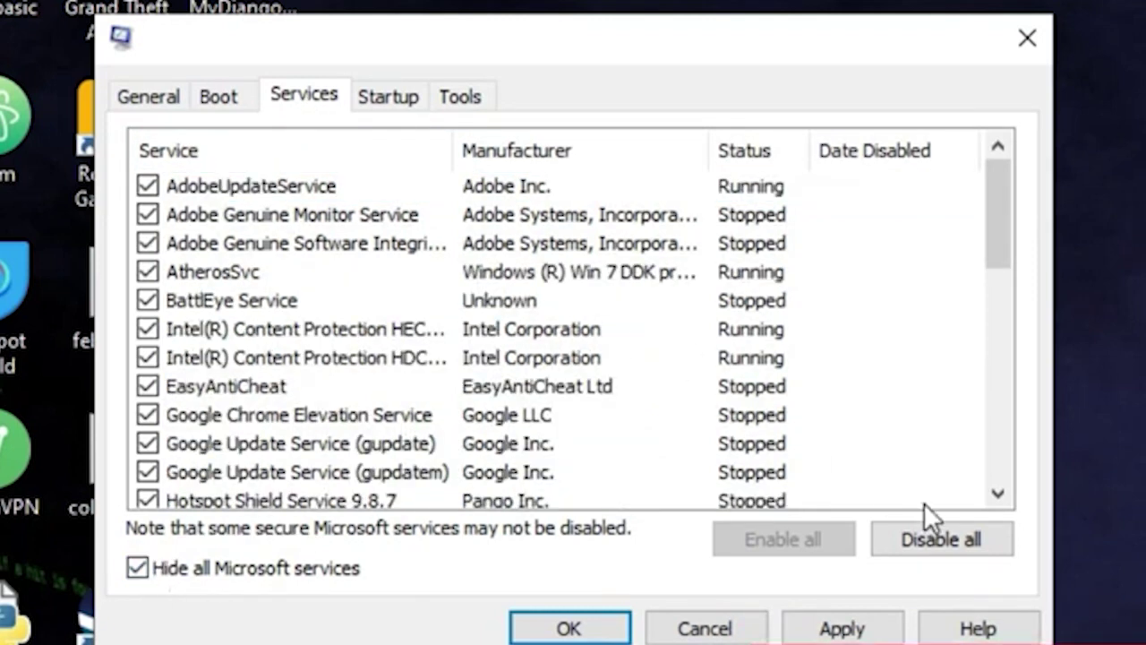
click(945, 538)
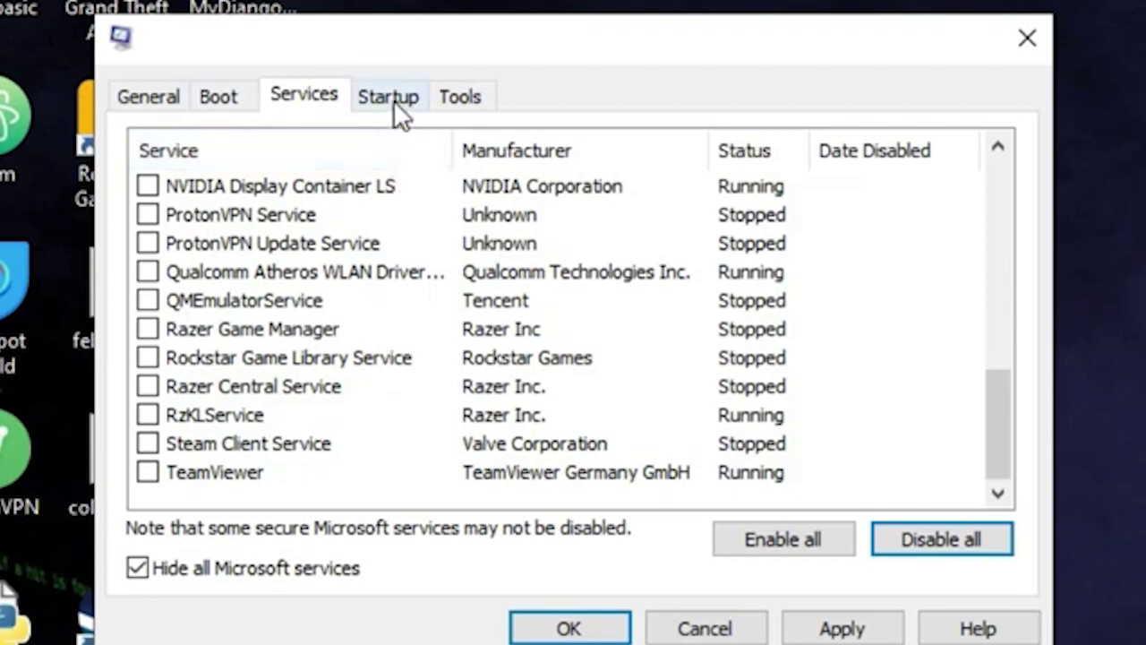
- Open Task Manager's startup apps and review the Steam Client Bootstrapper and Realtek audio entries
click(393, 101)
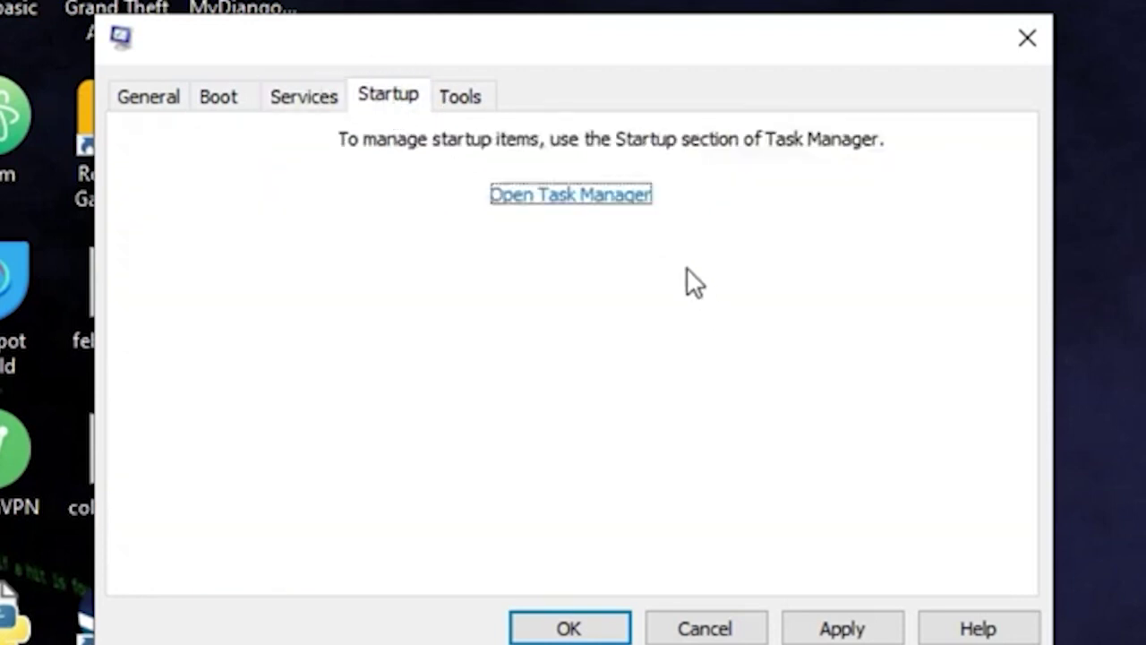
click(556, 197)
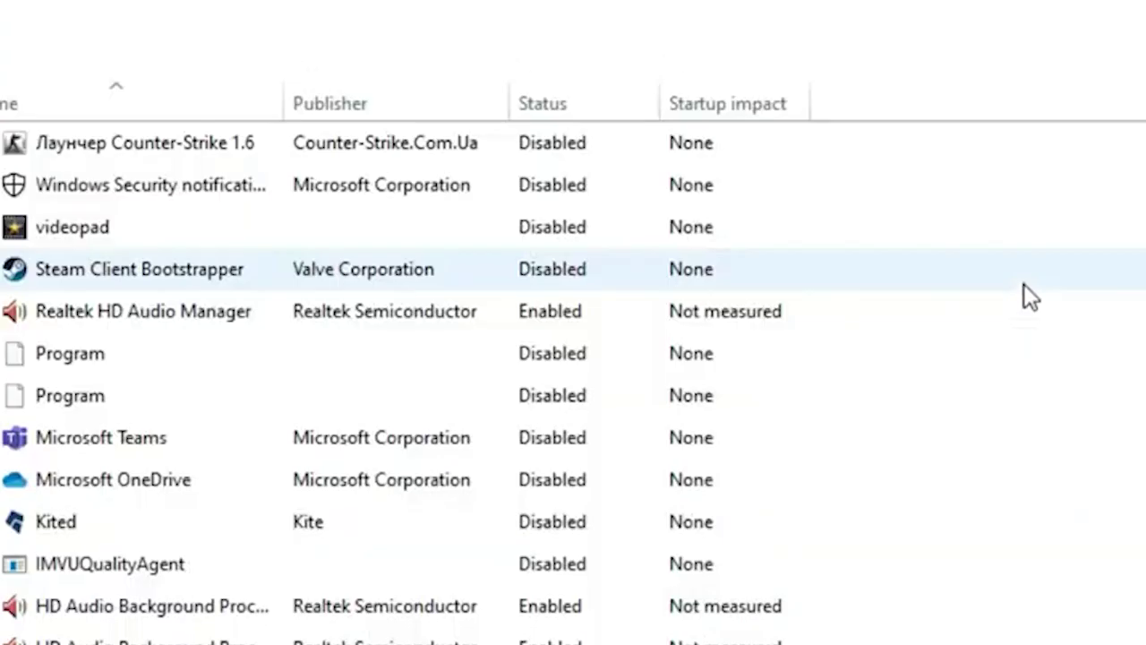
click(1023, 281)
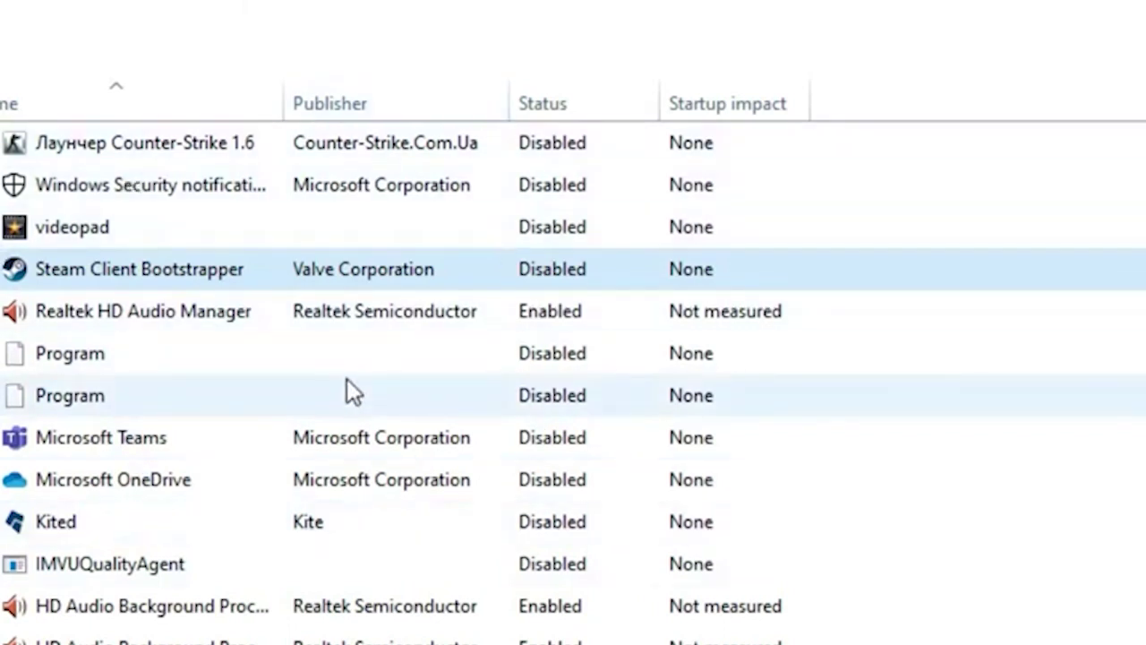
click(267, 300)
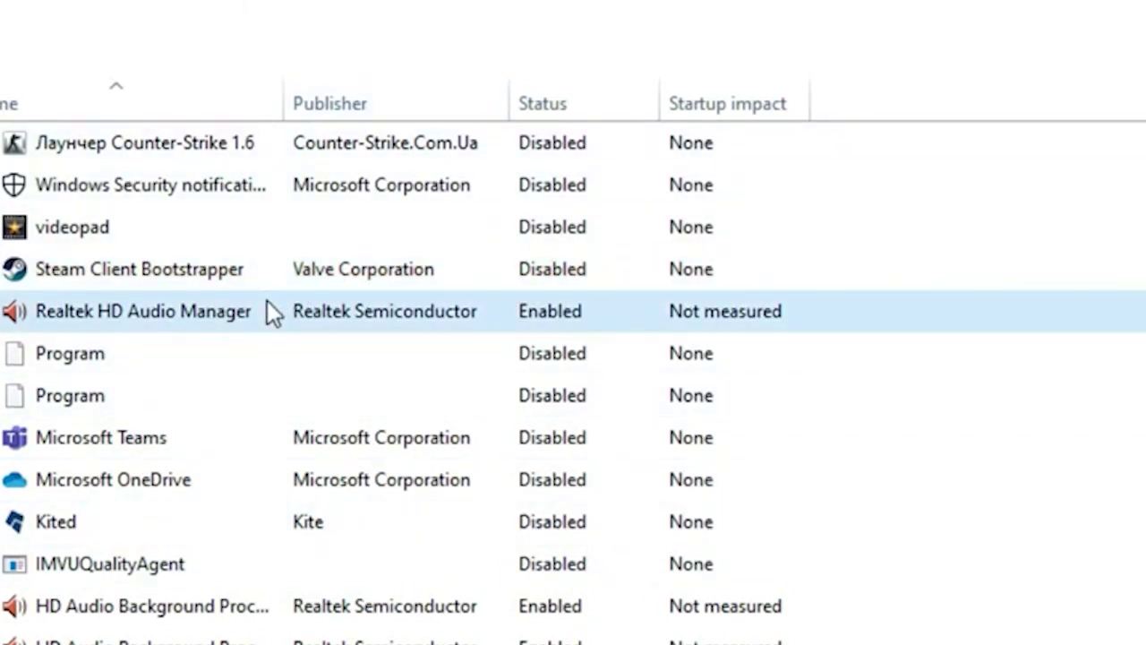
click(359, 639)
click(358, 614)
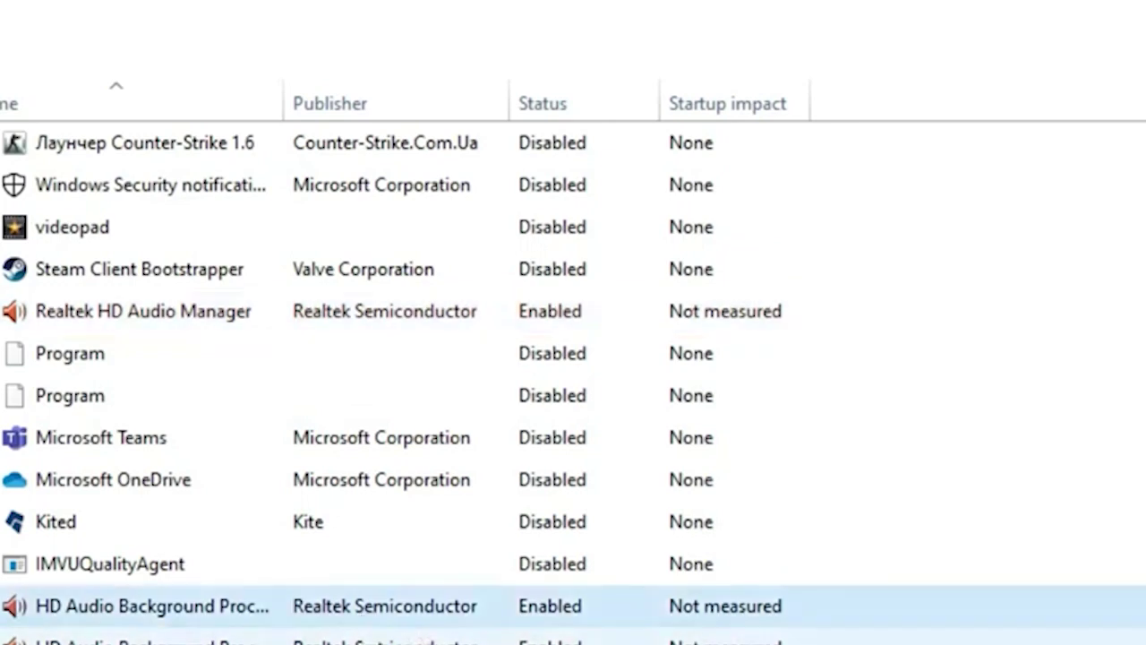
scroll(708, 619, down, 2)
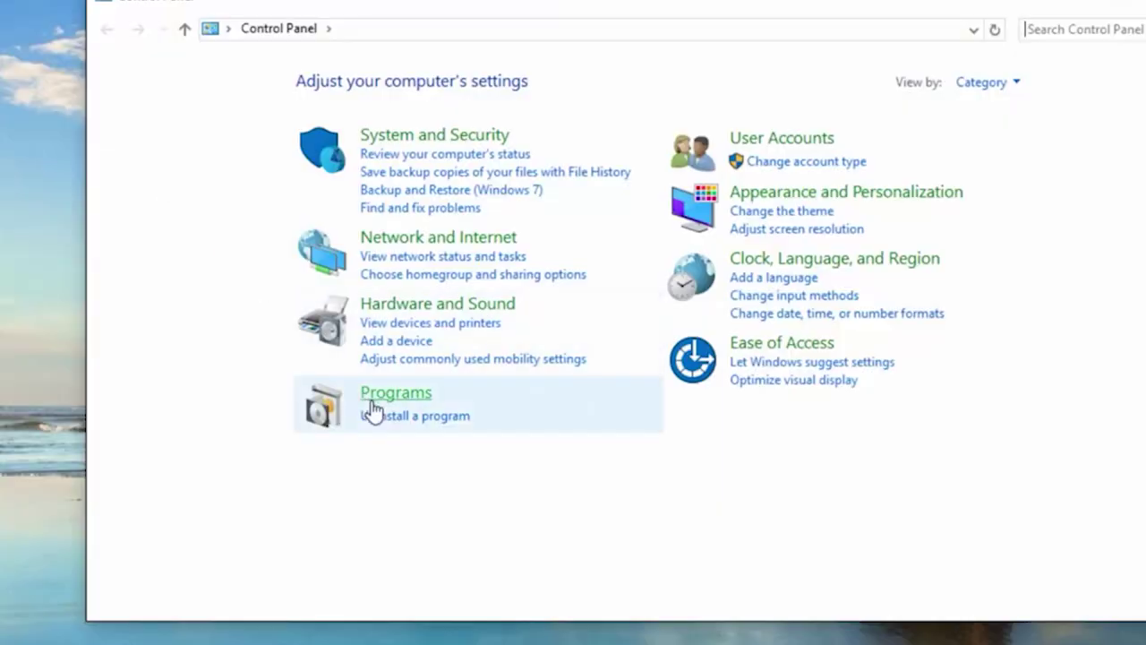
- Uninstall Microsoft Visual C++ 2015 Redistributable (x64) from Programs and Features and confirm in its setup dialog
click(387, 416)
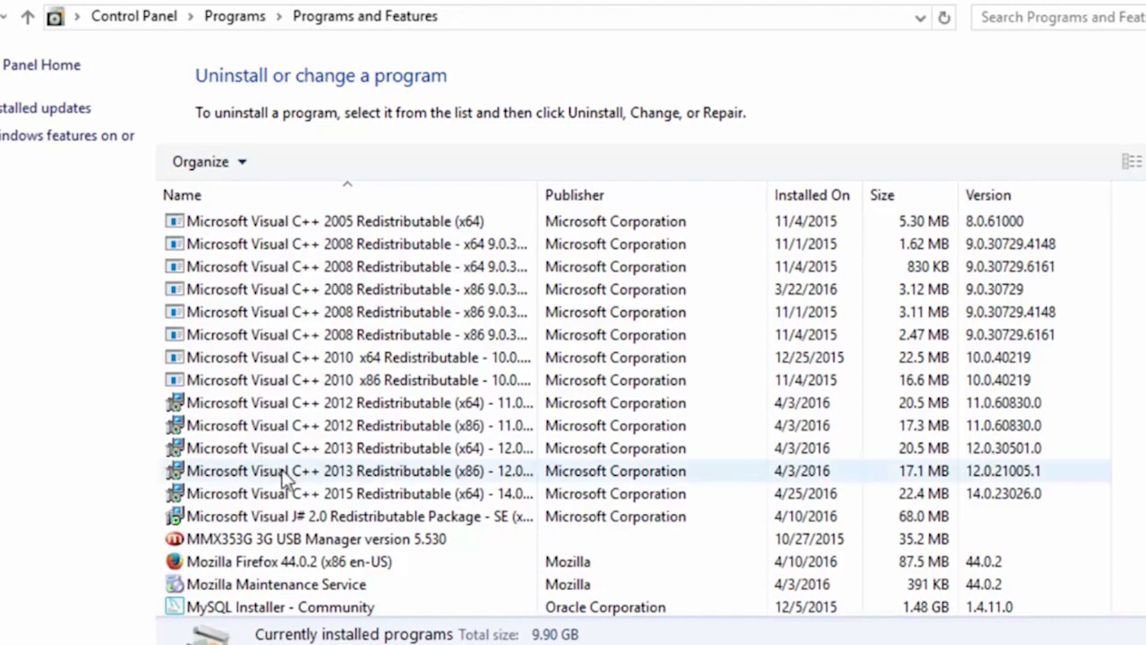
click(337, 495)
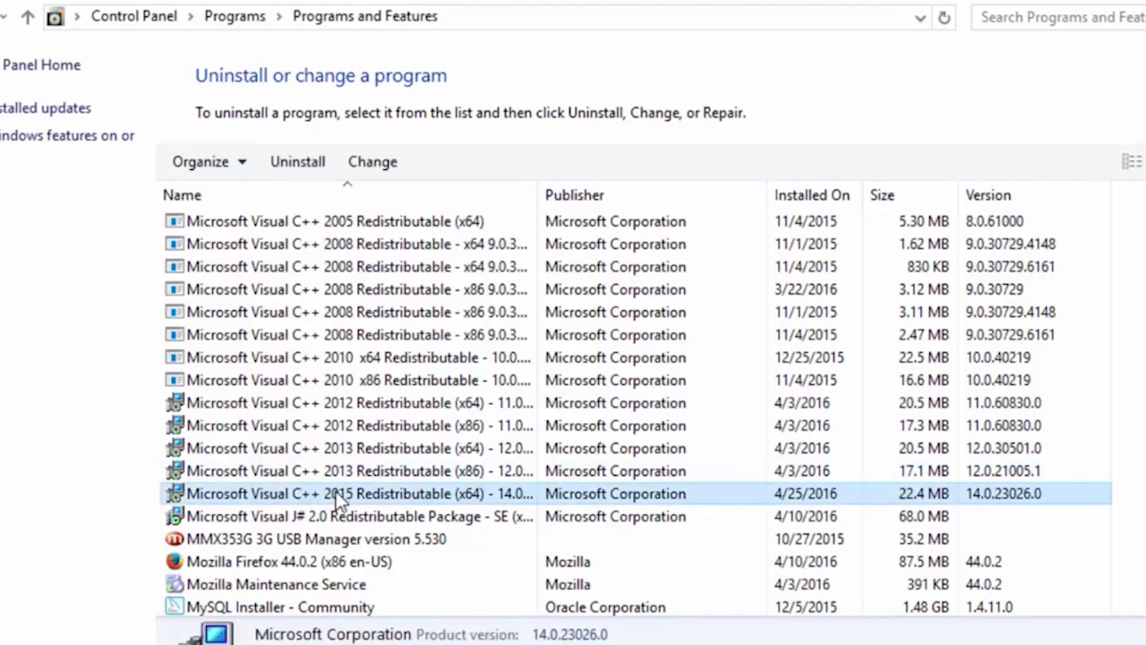
right_click(338, 499)
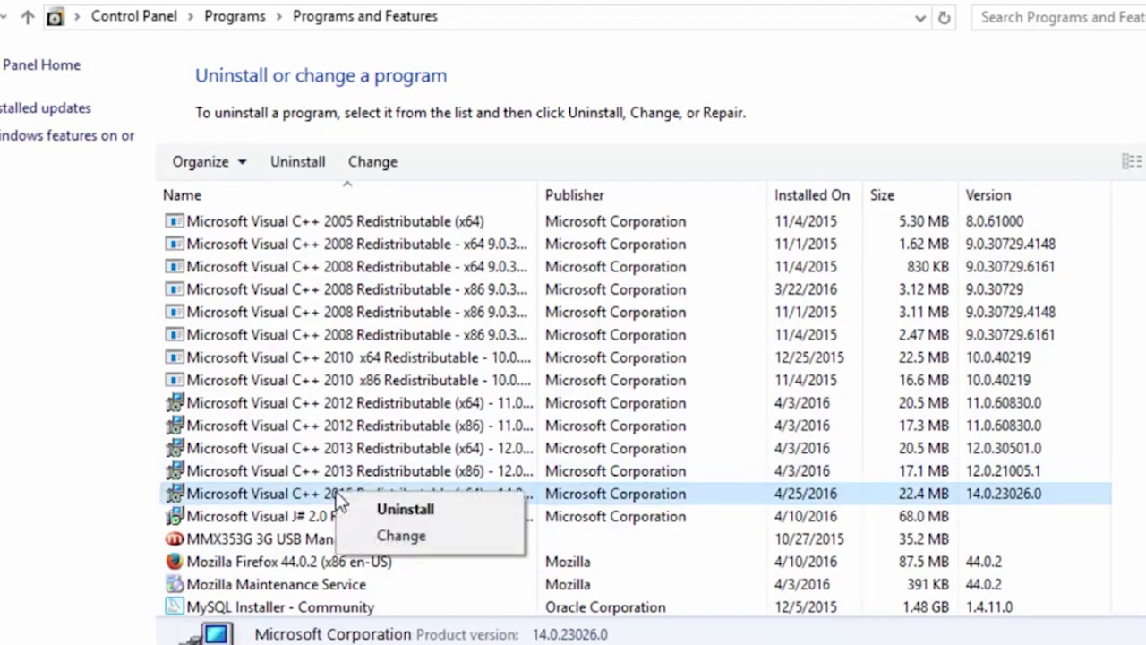
click(421, 510)
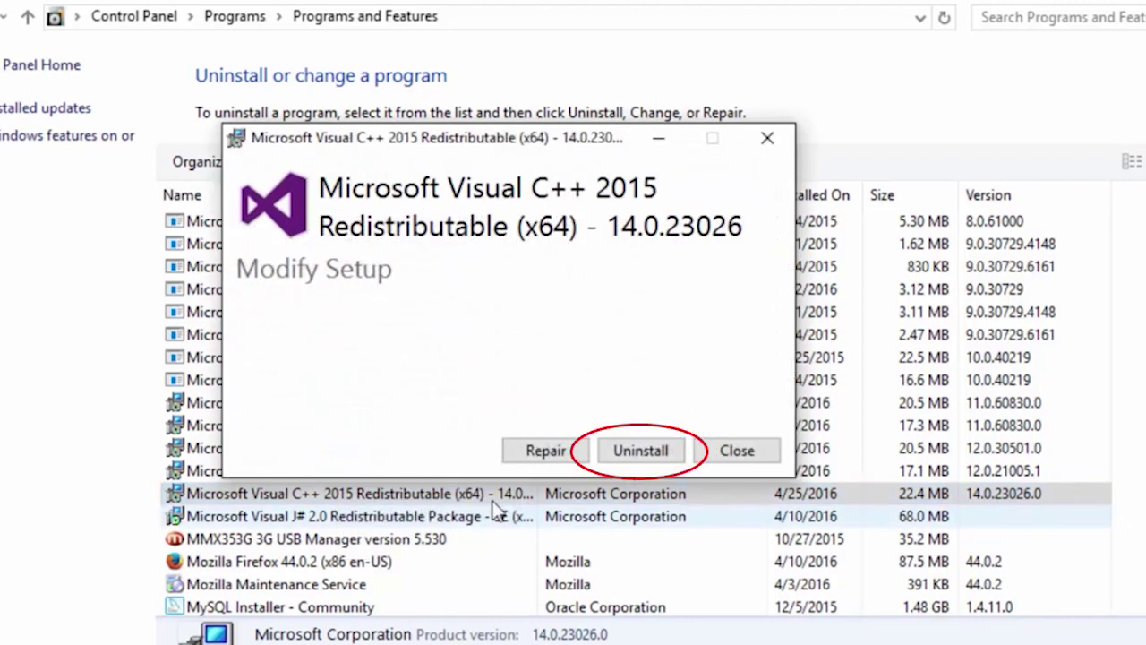
click(654, 456)
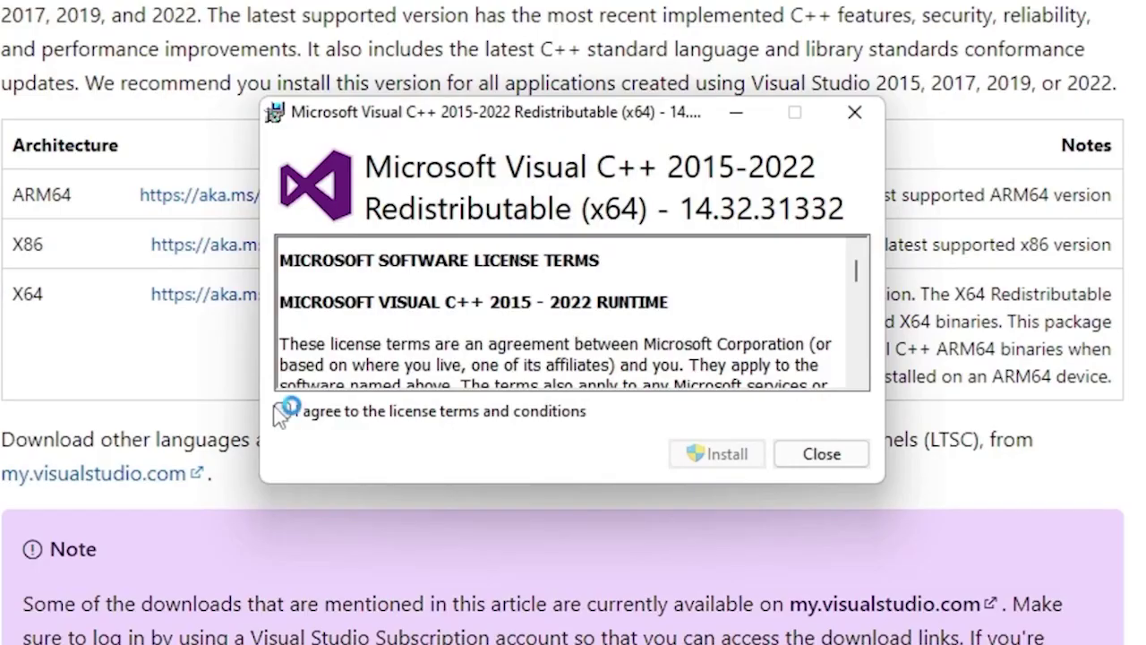
- Accept the licence terms and install the Visual C++ 2015-2022 Redistributable (x64), approving the UAC prompt
click(285, 413)
click(283, 412)
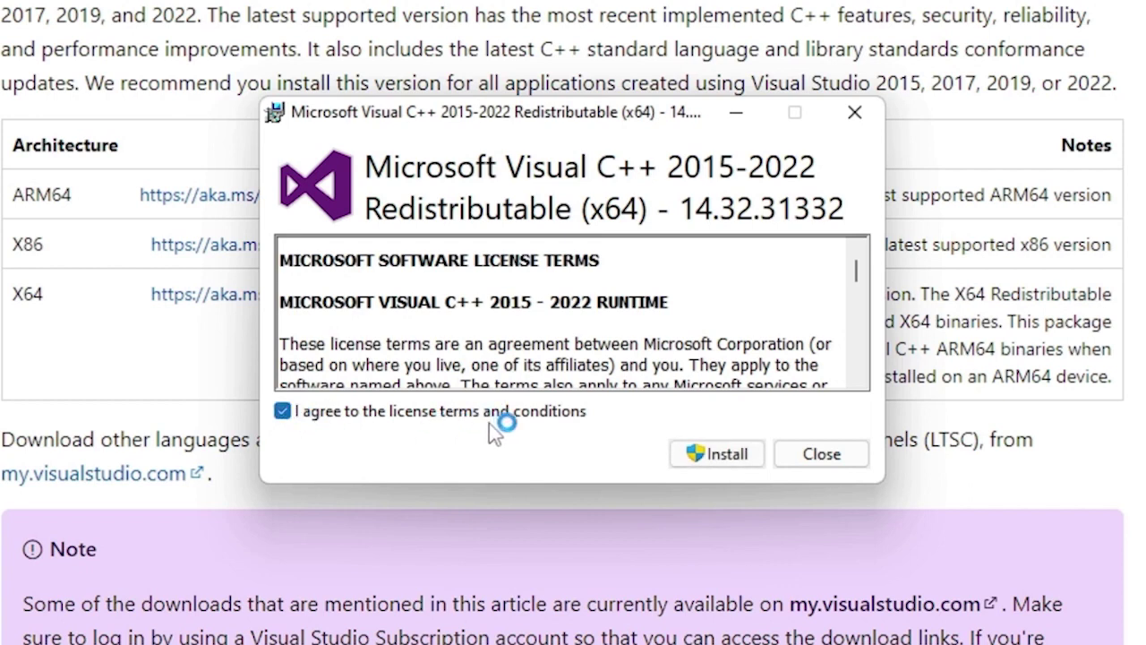
click(734, 462)
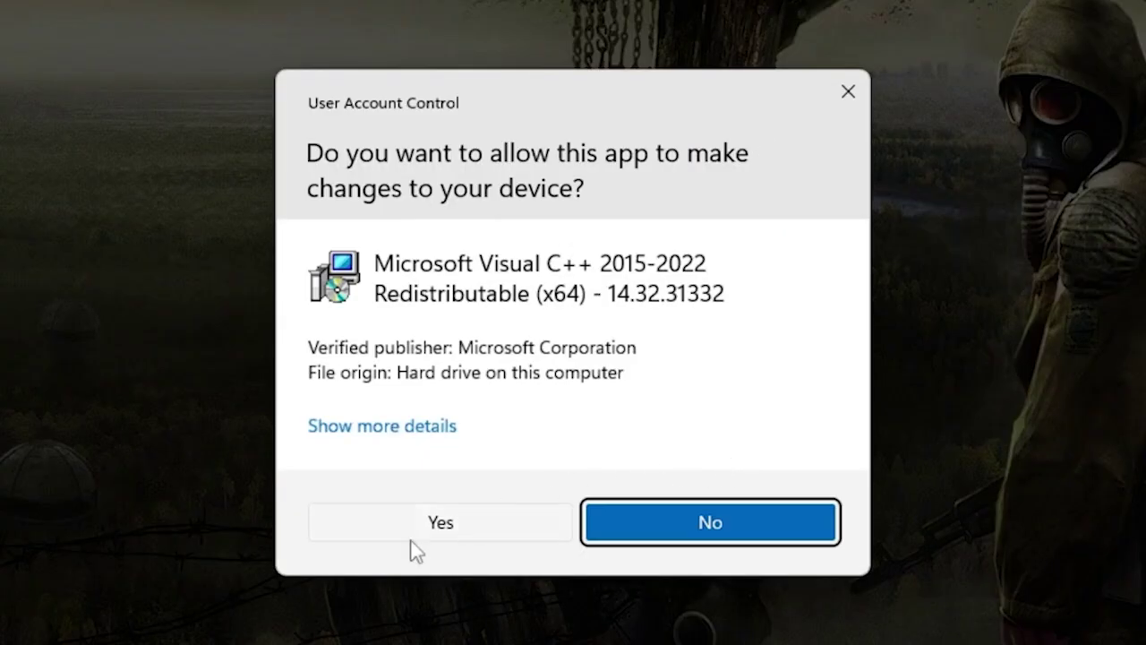
click(466, 531)
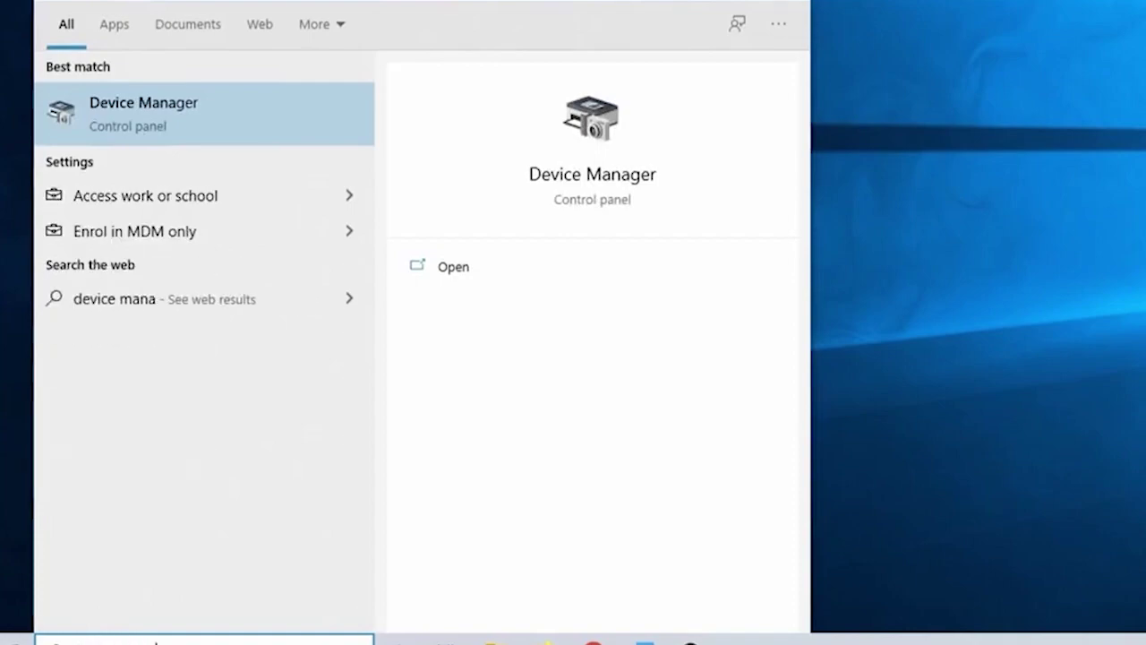
- In Device Manager, automatically search for an updated USB Root Hub (USB 3.0) driver
text(ger)
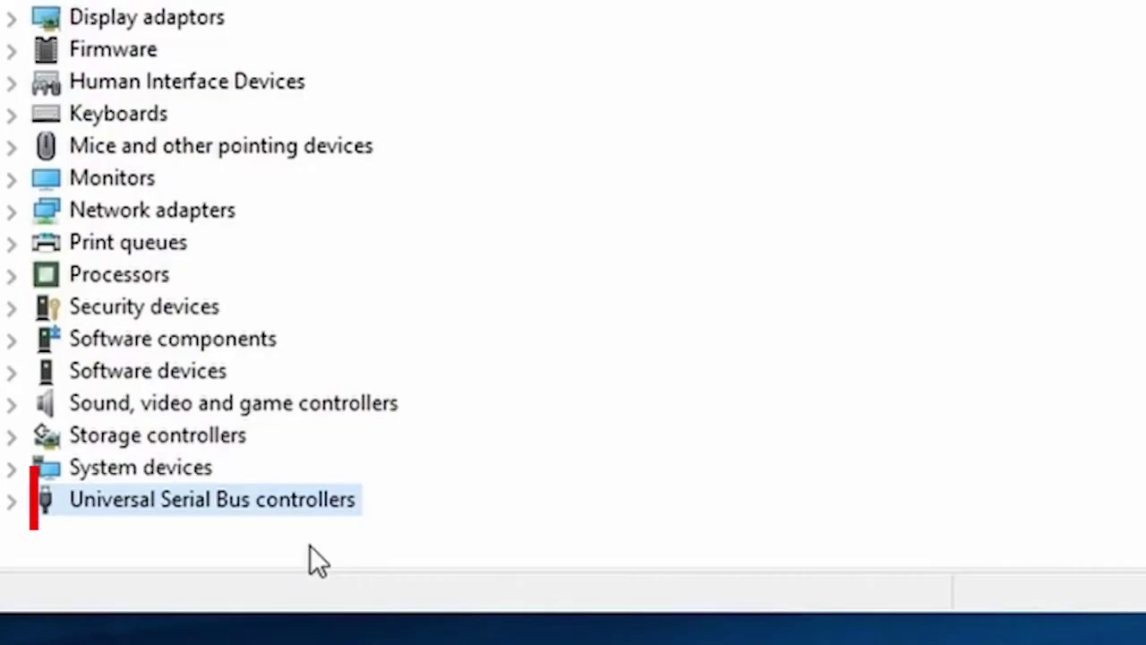
click(17, 501)
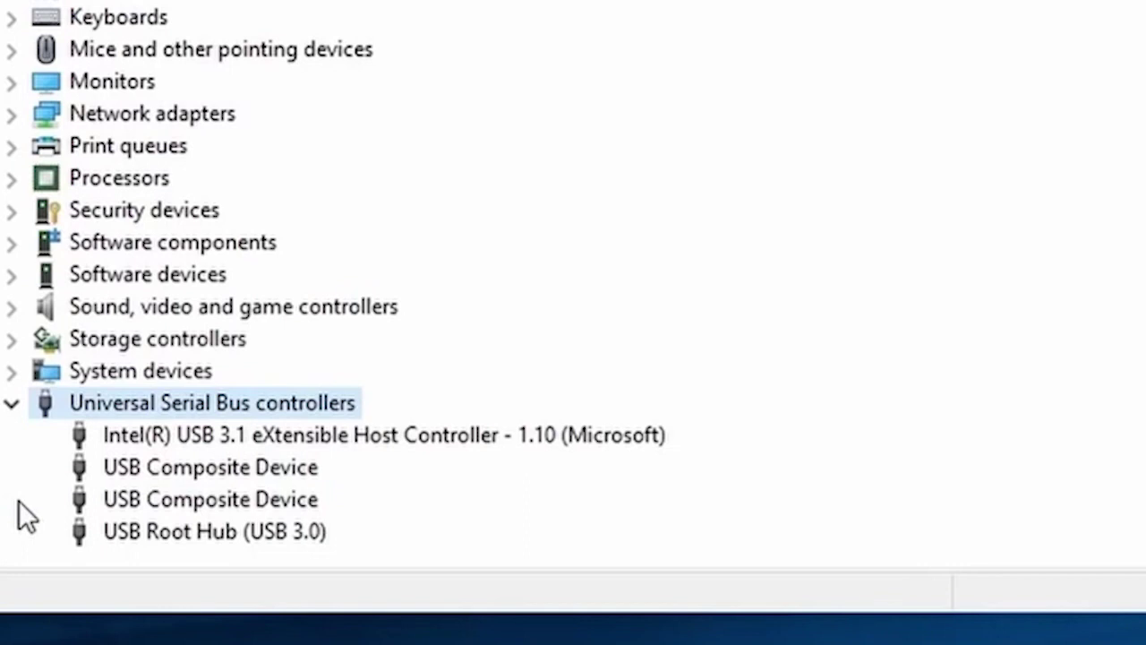
click(192, 537)
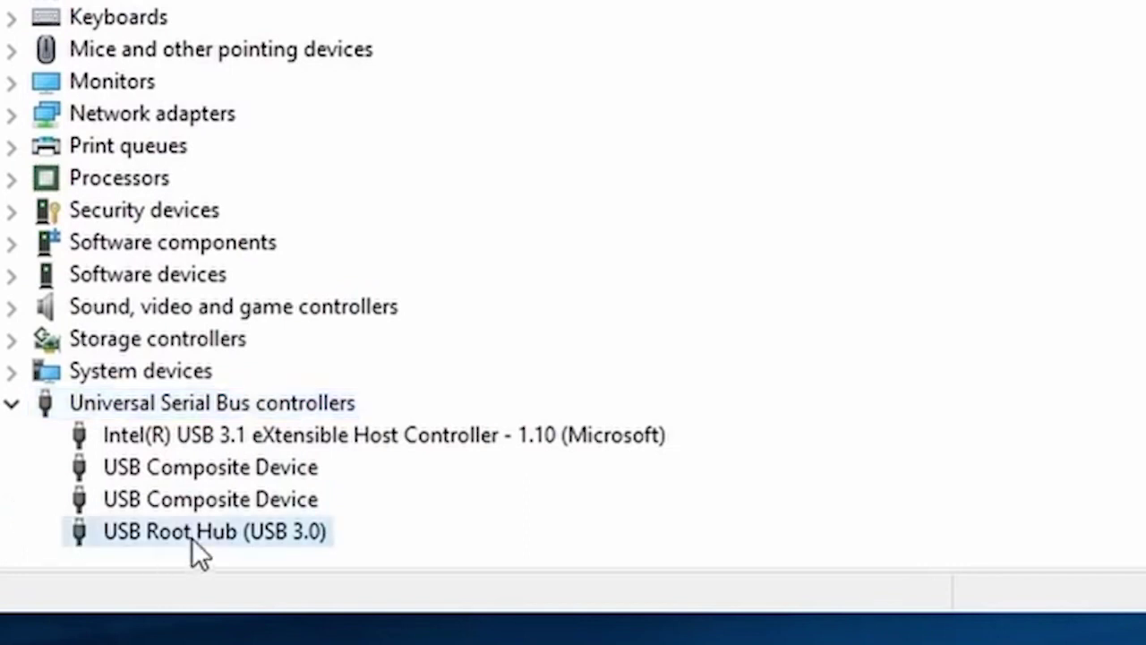
right_click(192, 537)
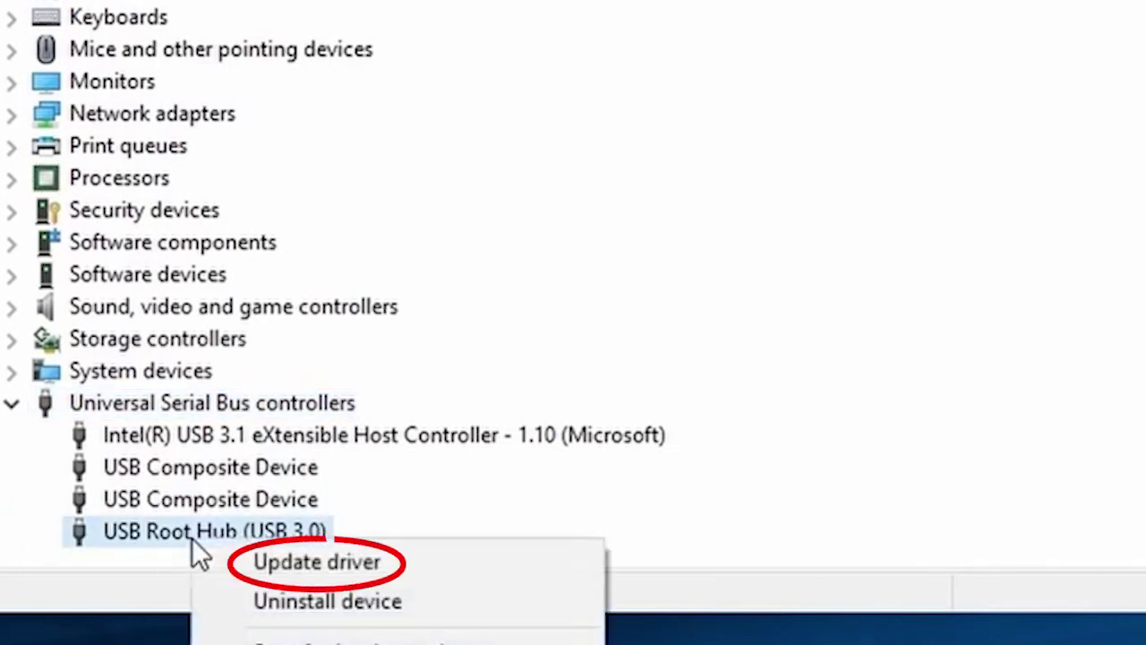
click(472, 568)
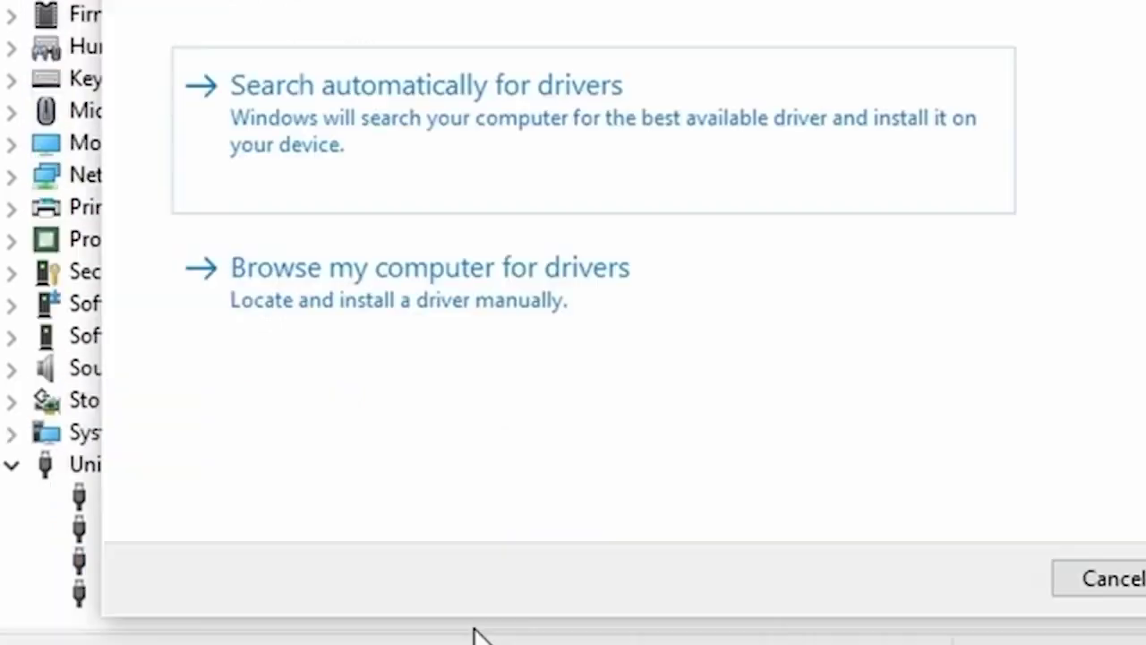
click(629, 115)
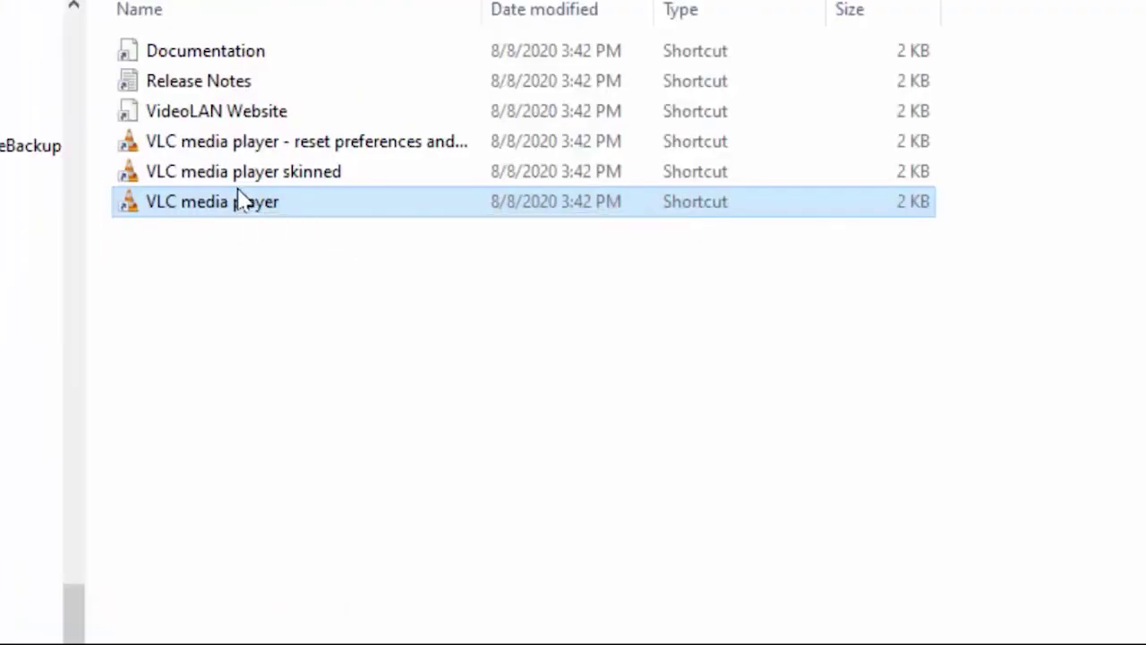
- Check the VLC media player shortcut's Compatibility properties, leaving compatibility mode unchecked
right_click(241, 201)
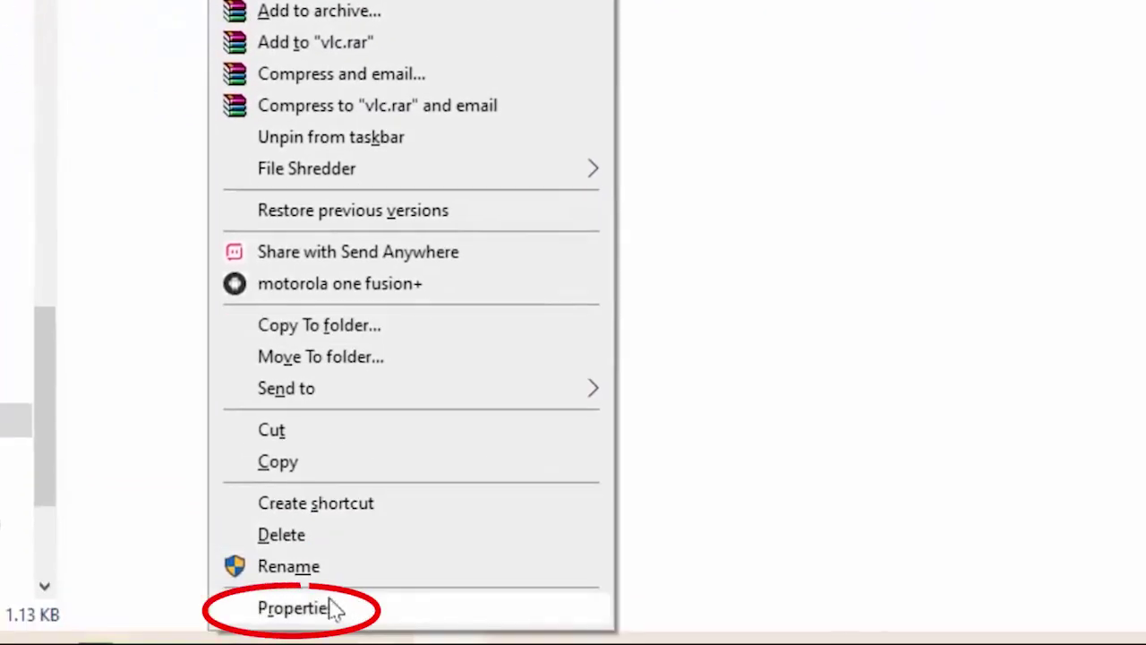
click(333, 608)
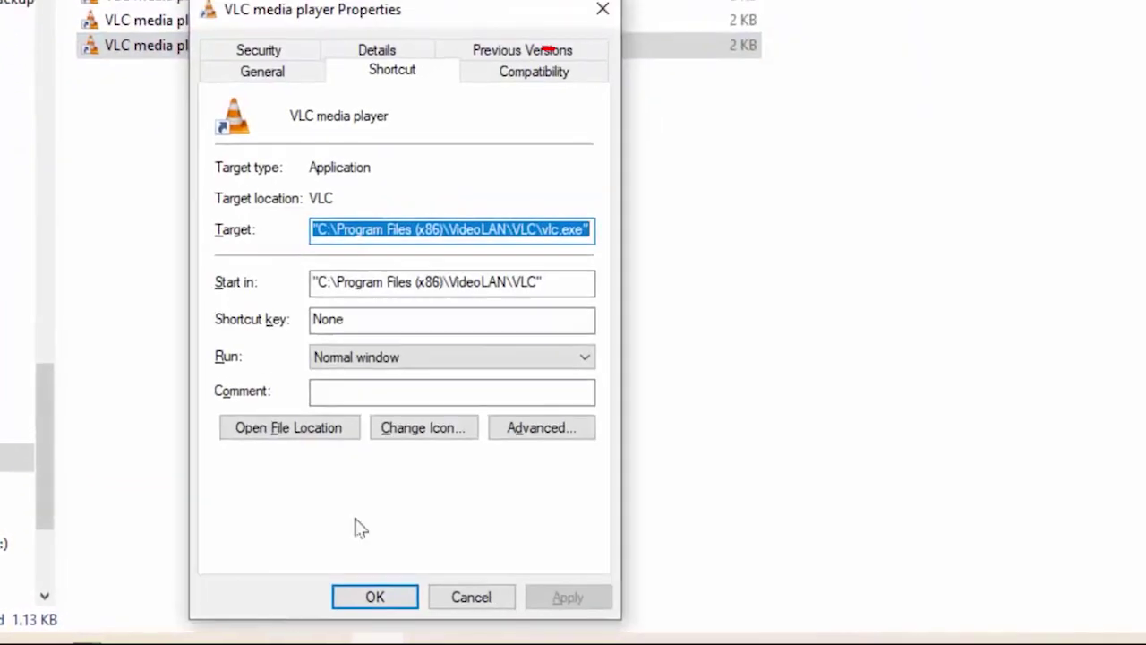
click(548, 84)
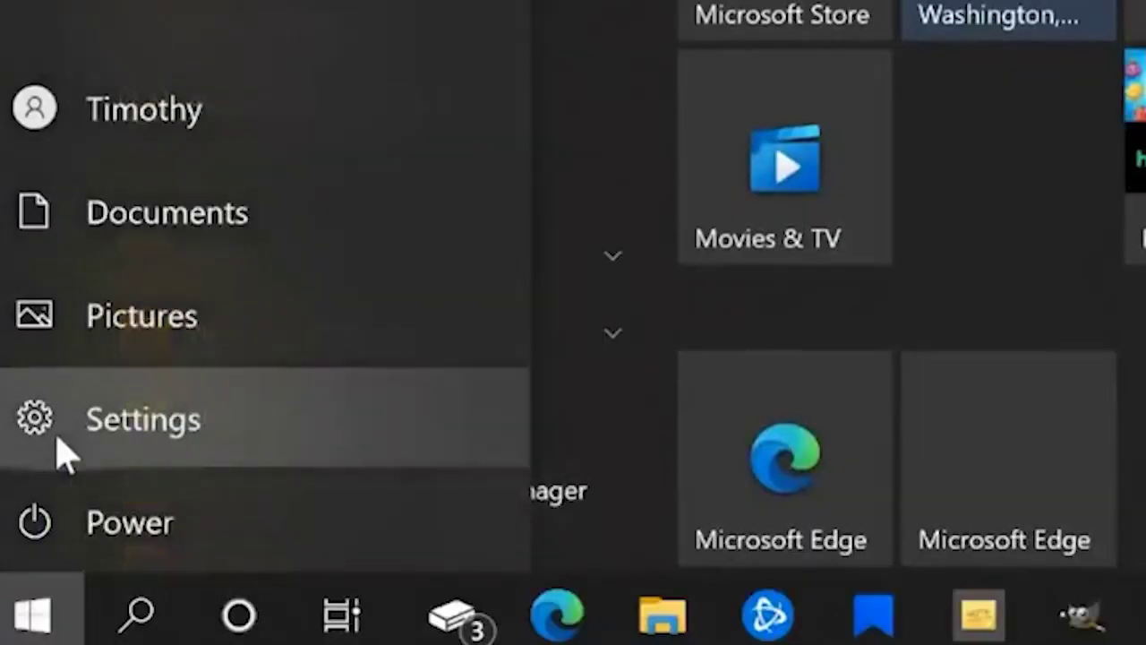
- Uninstall Call of Duty Black Ops Cold War from Settings > Apps & features
click(140, 453)
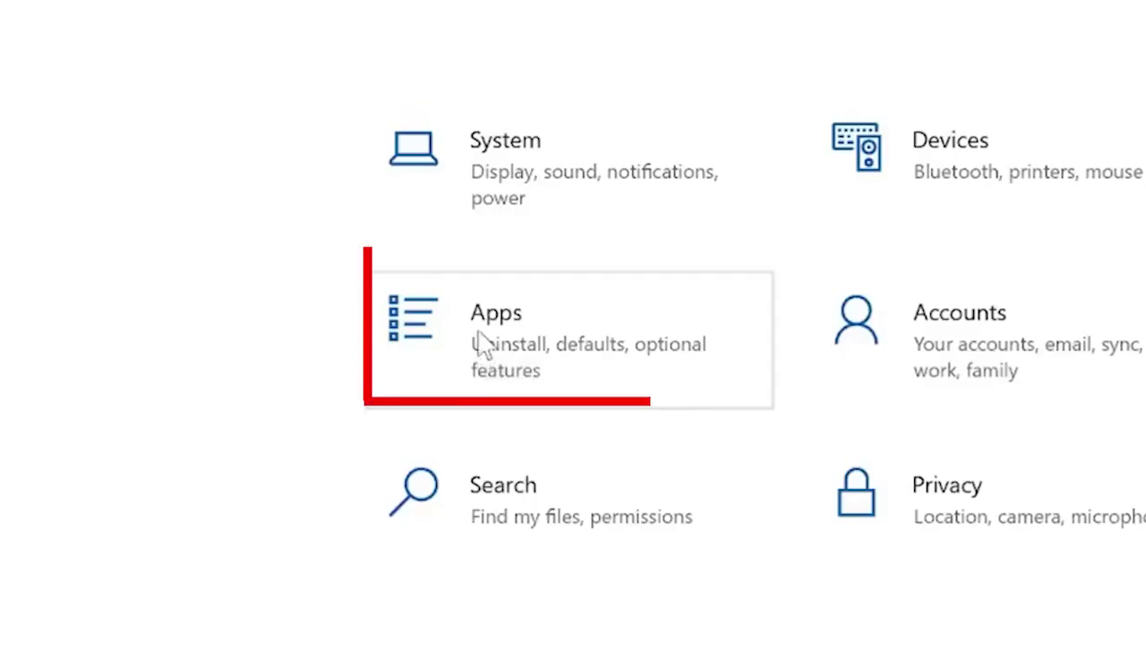
click(481, 343)
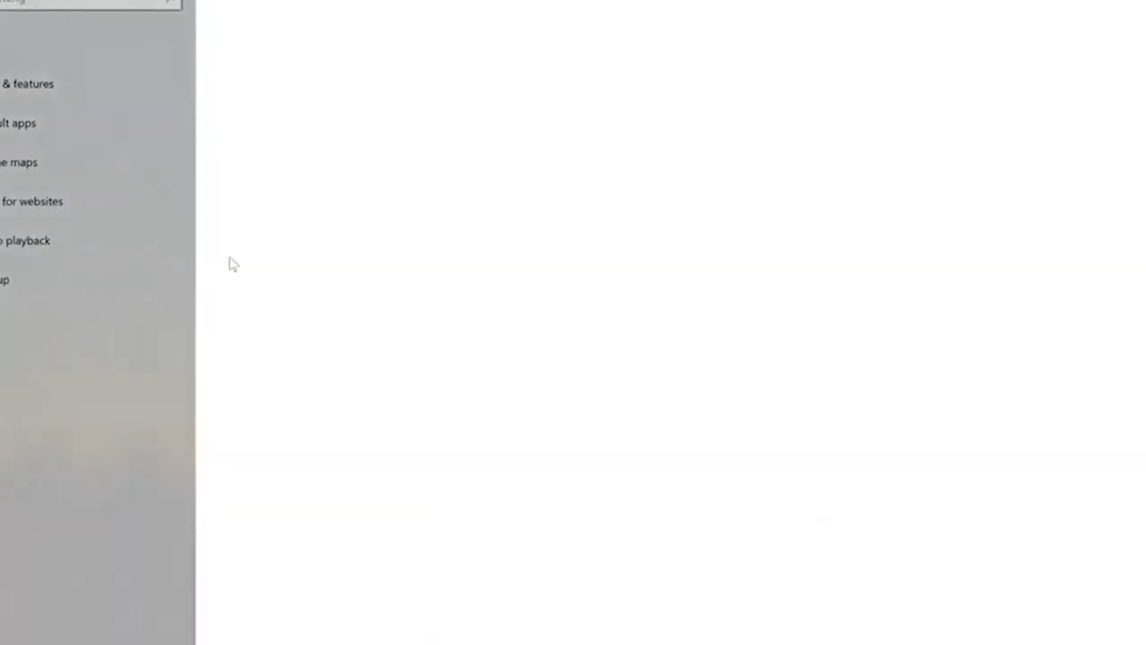
scroll(427, 231, down, 10)
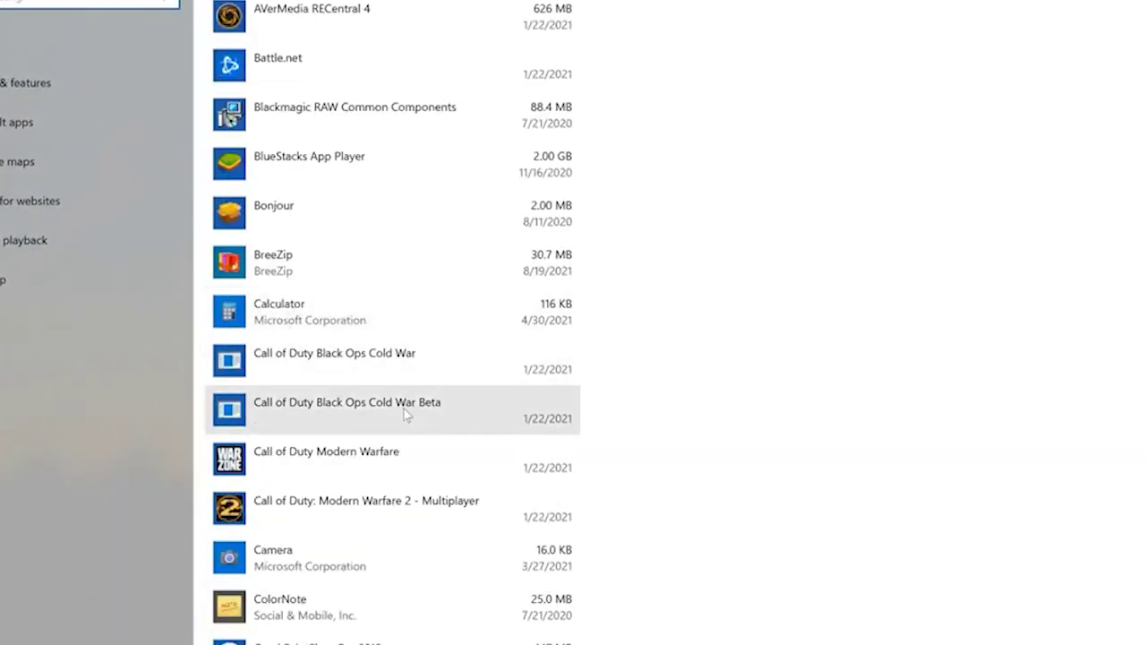
click(422, 381)
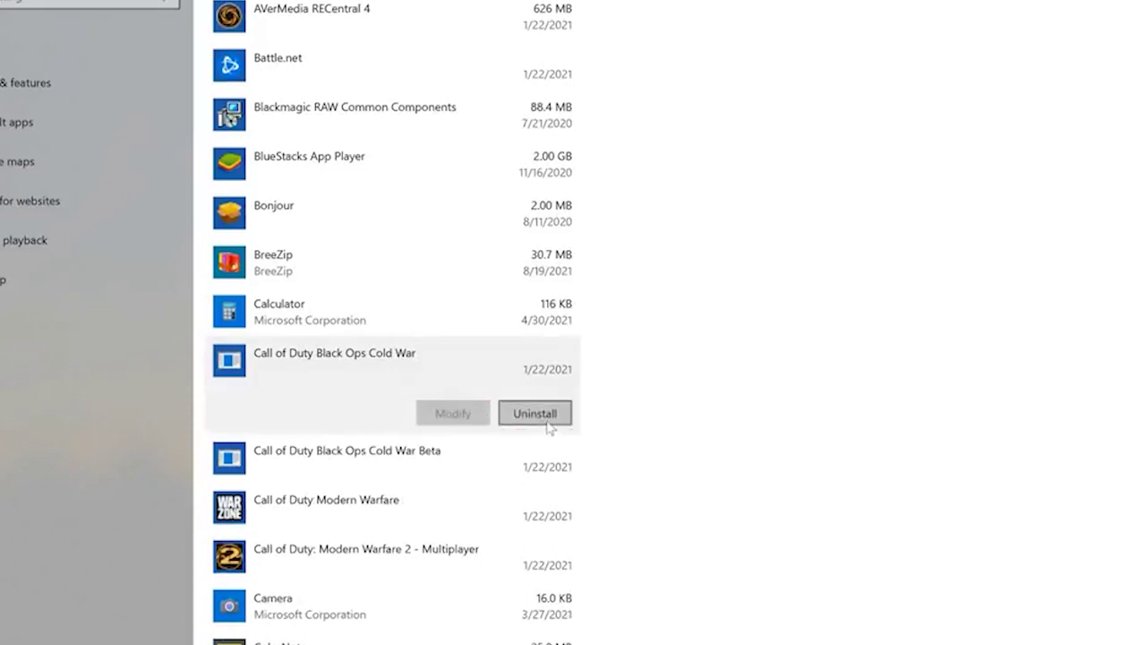
click(552, 413)
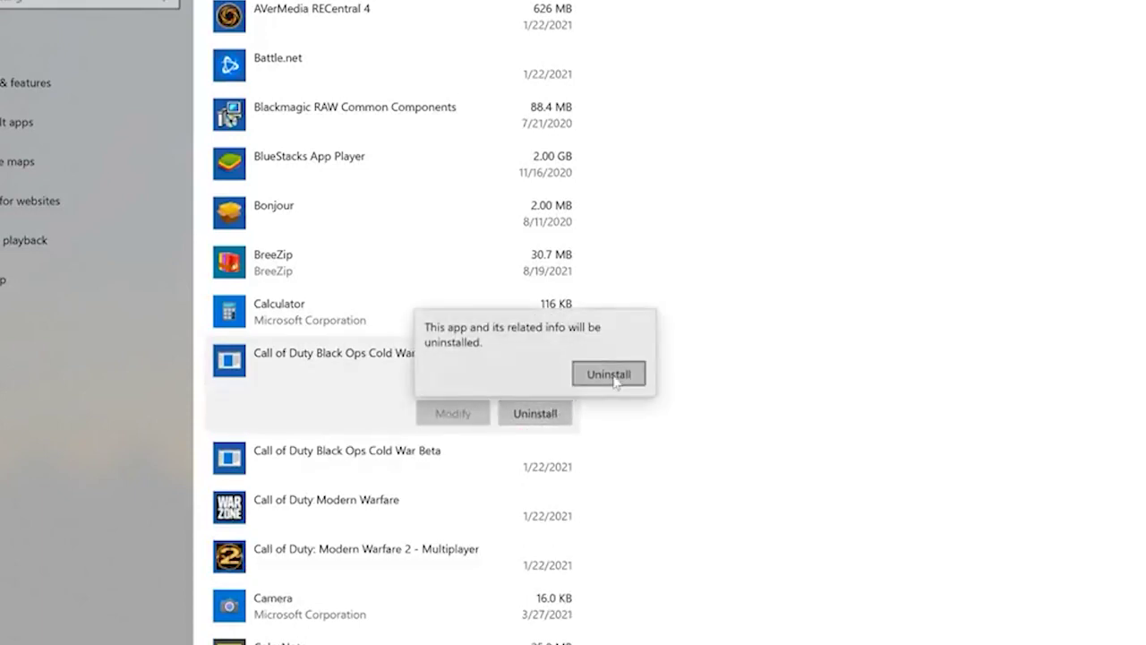